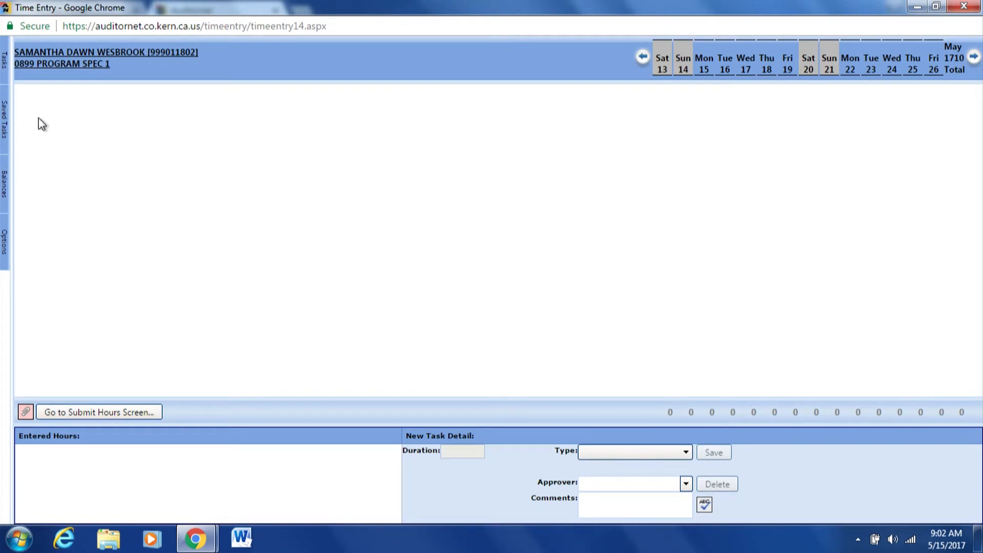
Step: Examine the tasks available in the Clinical Tasks, General Tasks and Time Off Tasks groups
left_click(10, 123)
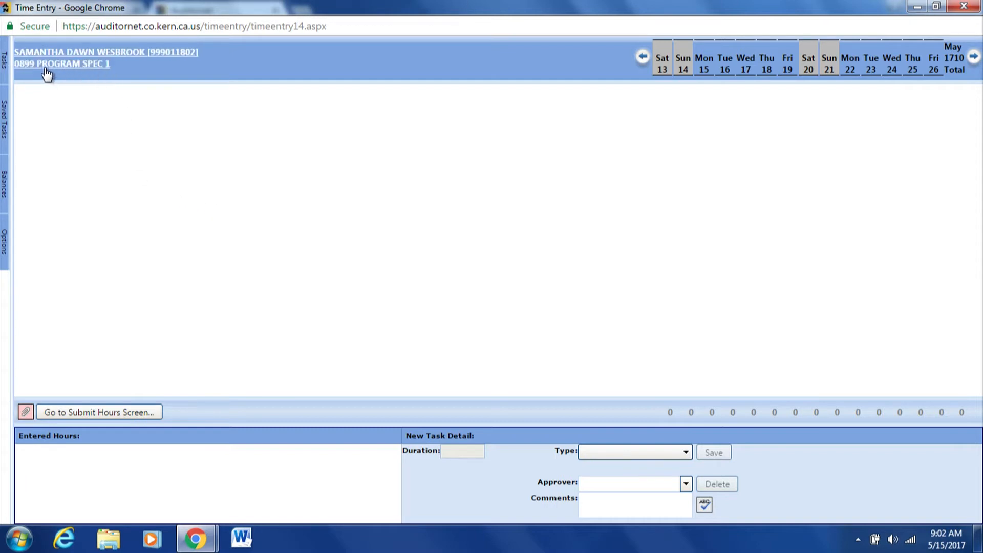
mouse_move(5, 58)
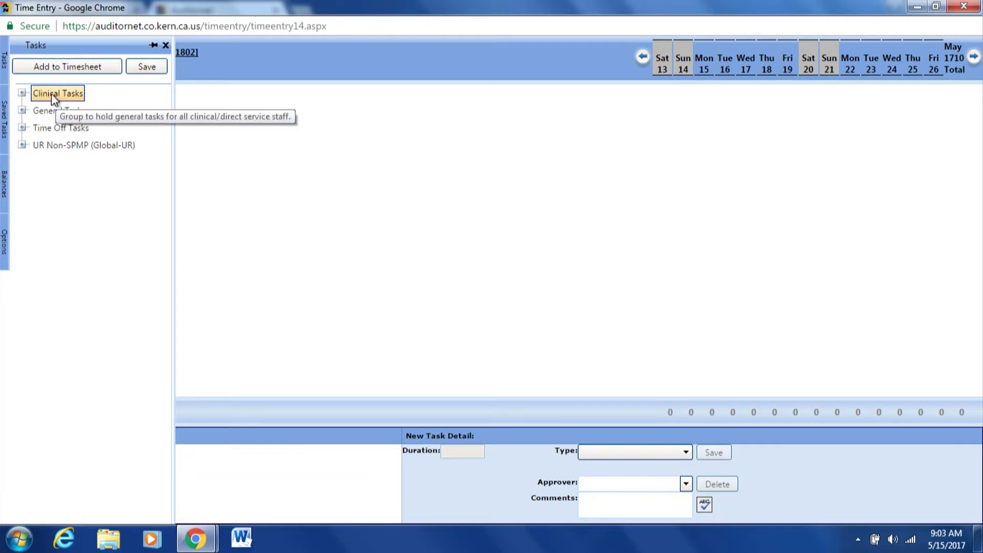
left_click(23, 93)
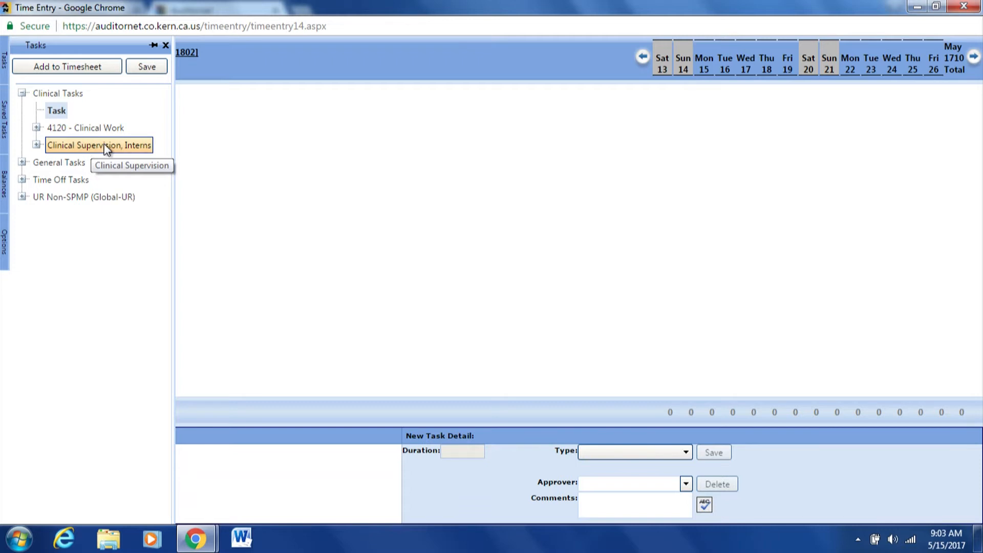
left_click(22, 94)
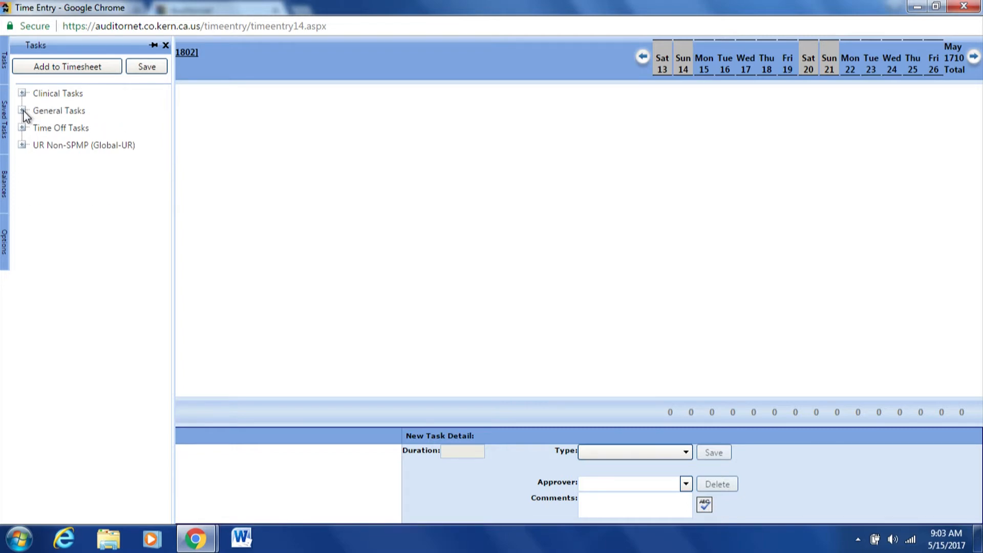
left_click(22, 110)
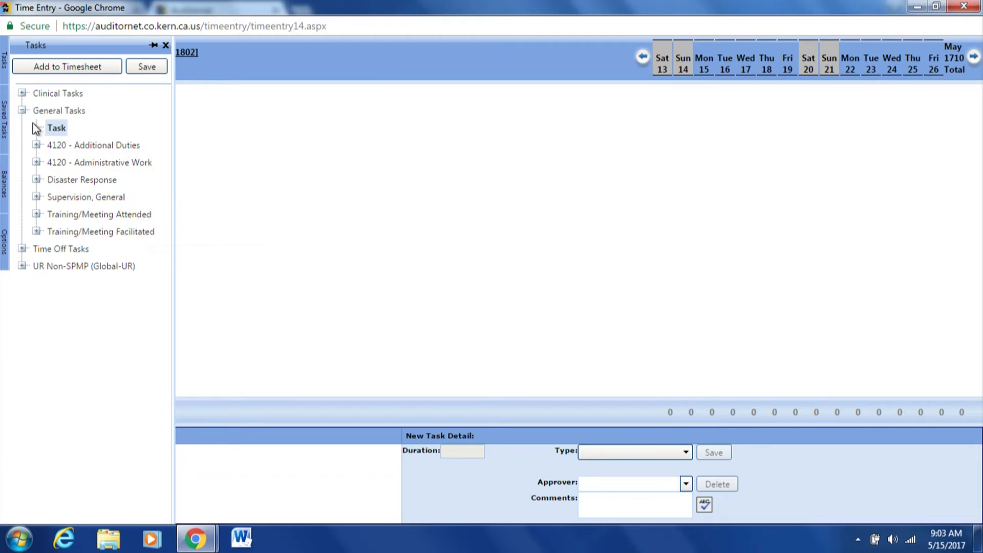
left_click(22, 110)
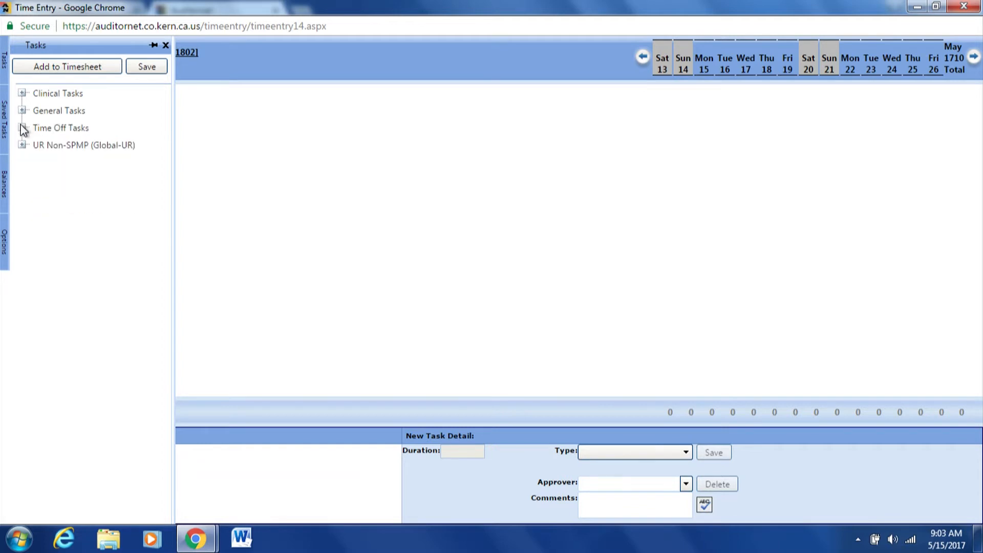
left_click(22, 127)
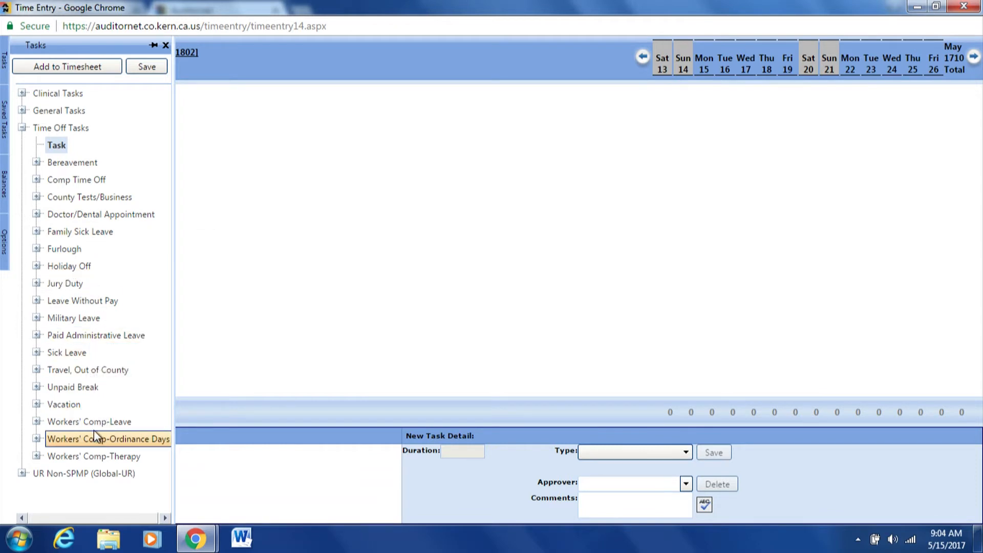
left_click(22, 128)
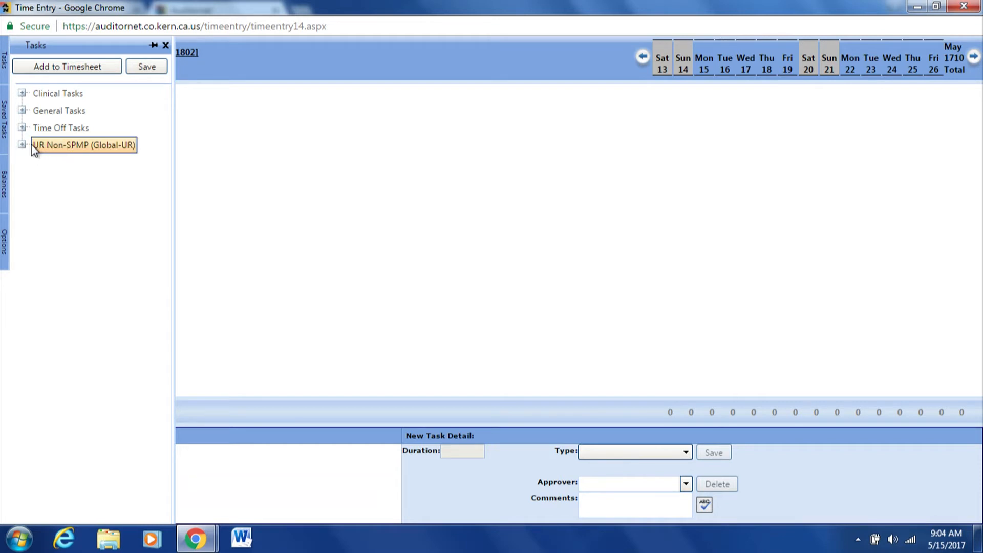
Step: Add the clinical task 4120 - Clinical Work for the Finance division, Payroll subdivision, to the timesheet
left_click(22, 94)
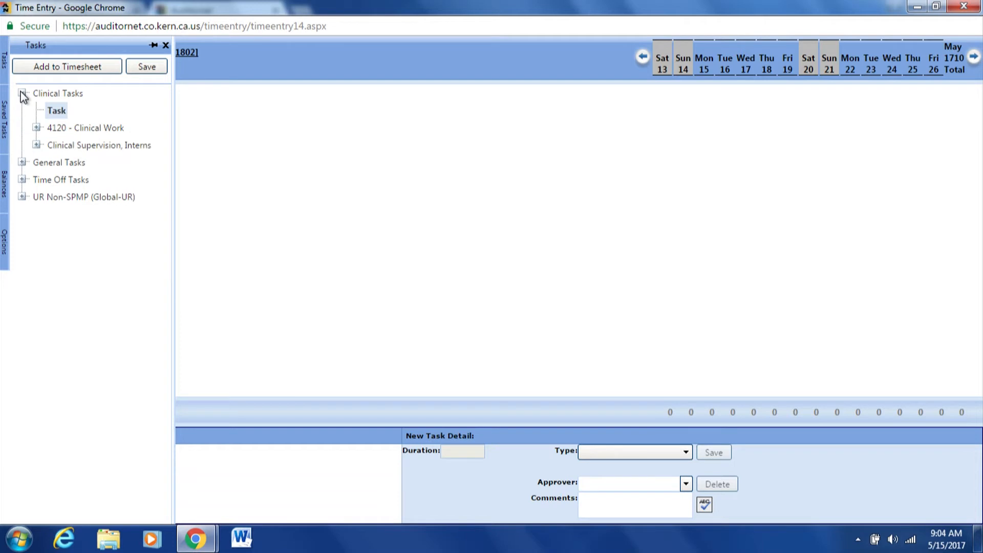
left_click(37, 128)
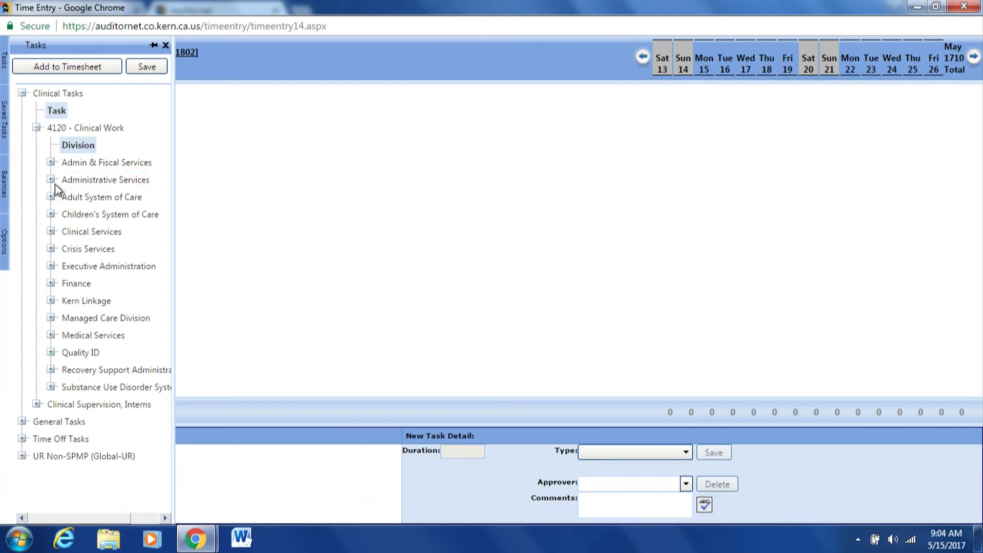
left_click(51, 284)
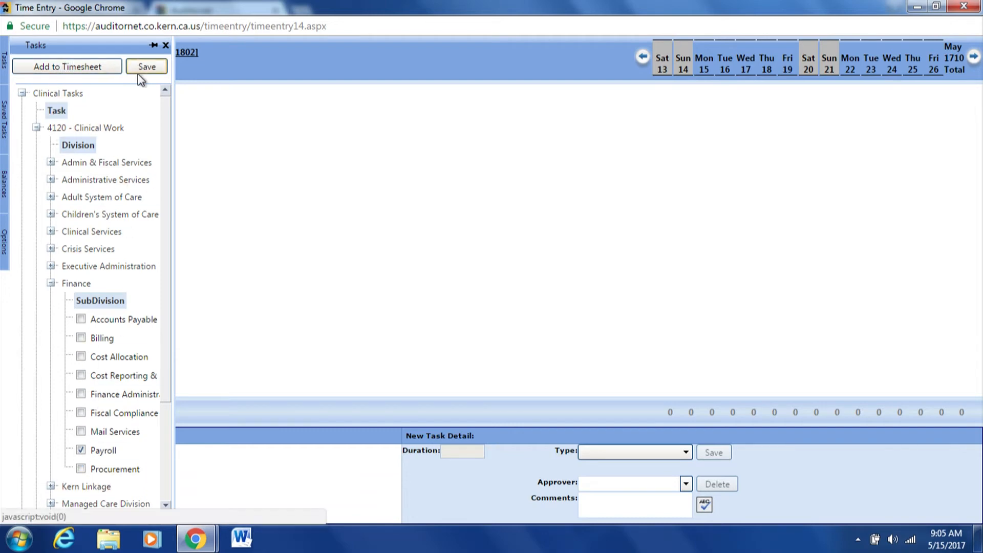
left_click(59, 67)
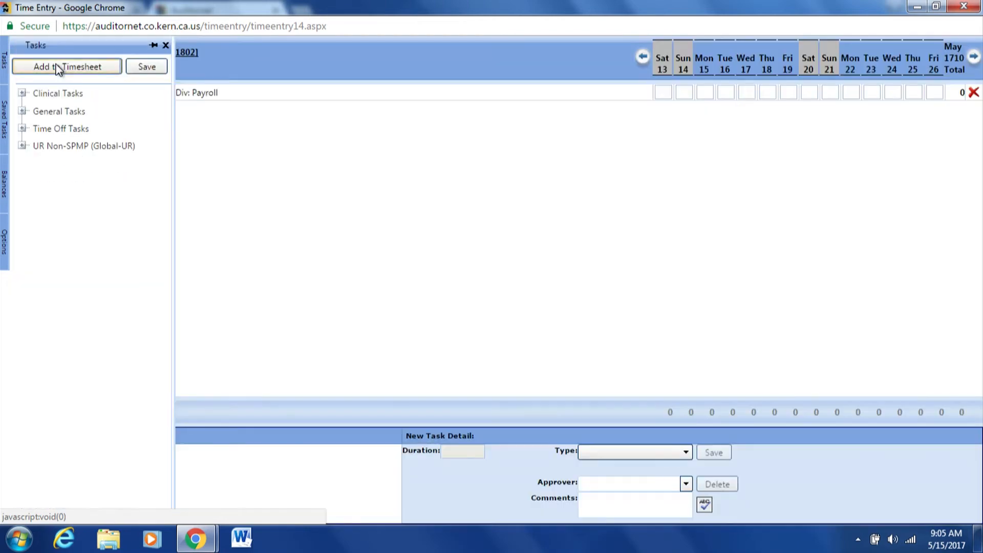
left_click(164, 45)
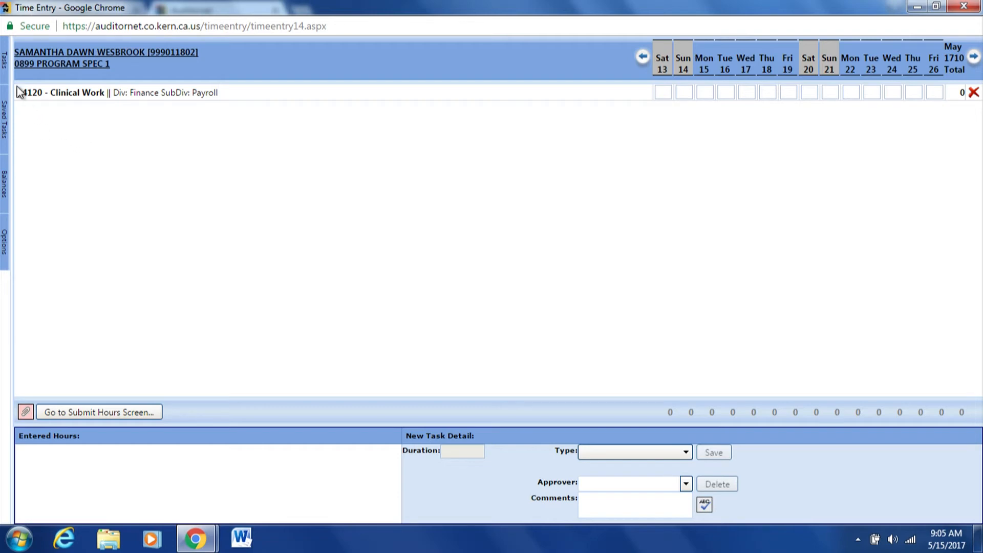
Step: Save the clinical task 4120 - Clinical Work with the Finance division and Payroll subdivision as a saved task
mouse_move(5, 61)
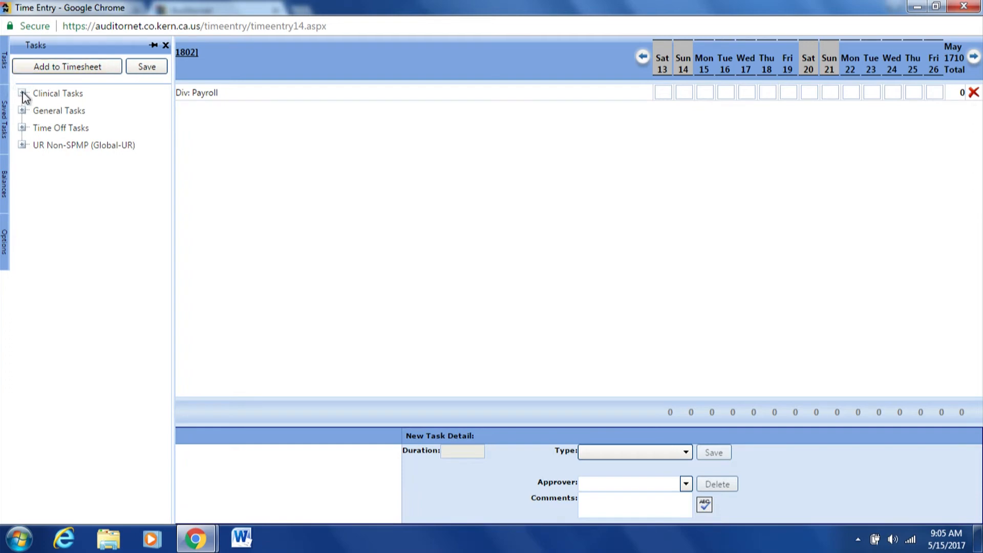
left_click(22, 93)
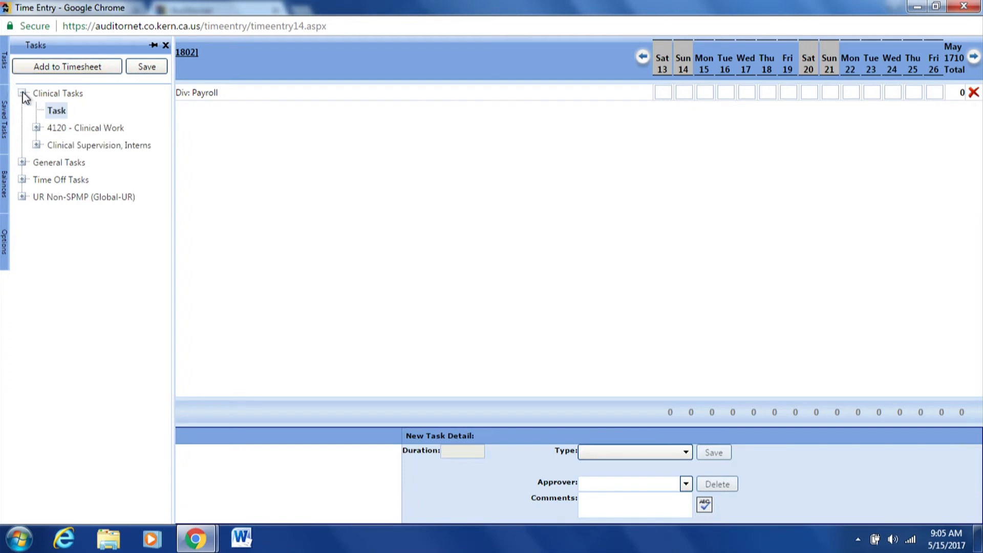
left_click(37, 127)
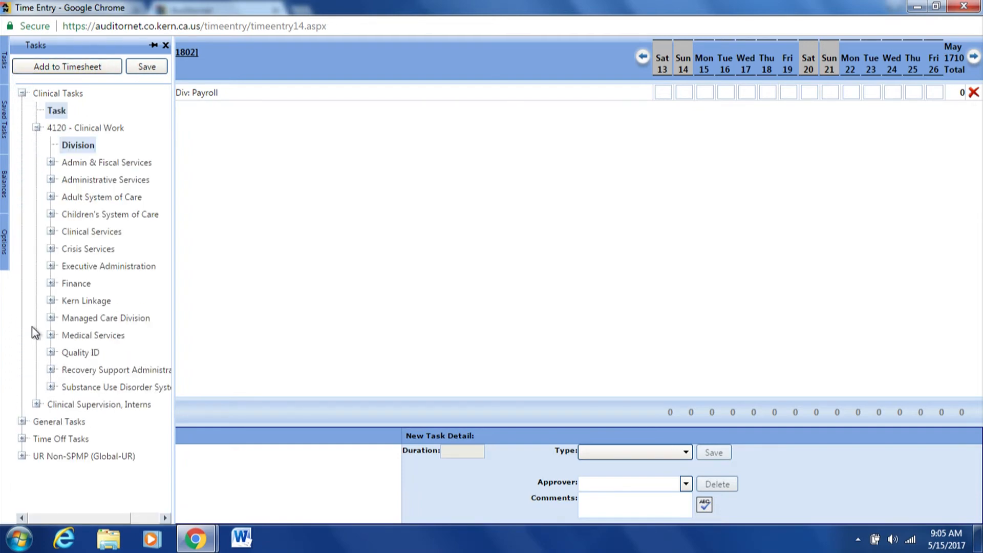
left_click(51, 283)
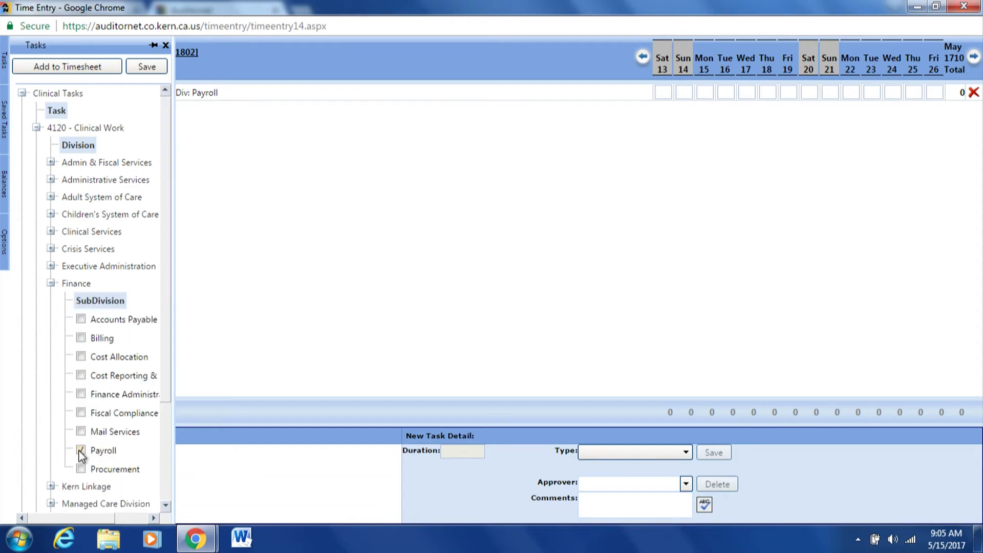
left_click(152, 65)
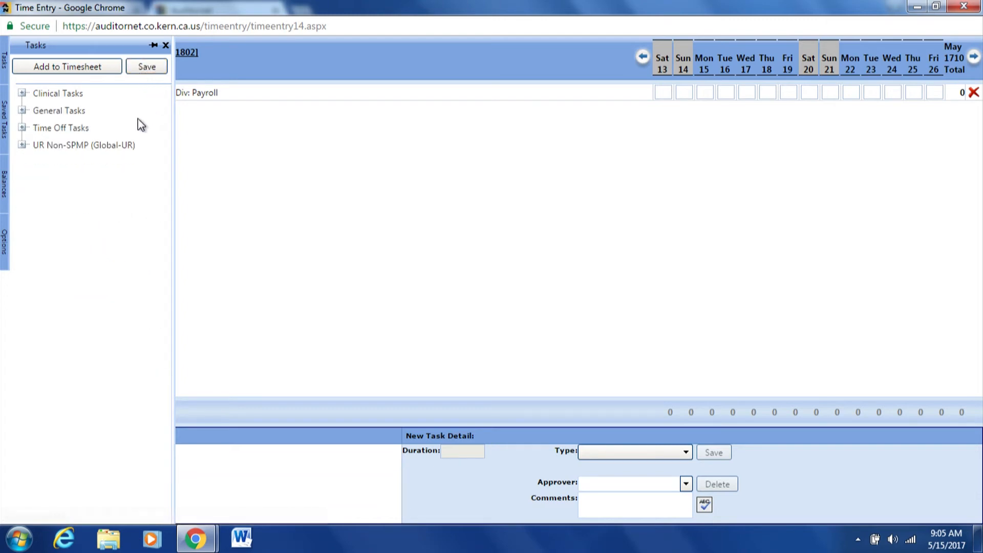
Step: Save the general task 4120 - Administrative Work with the Finance division and Payroll subdivision as a saved task
left_click(22, 110)
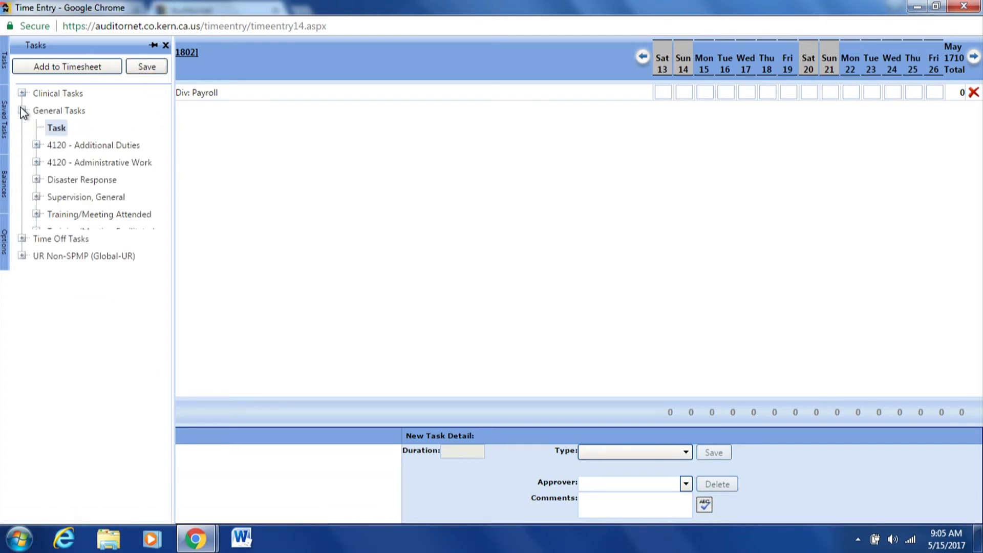
left_click(36, 162)
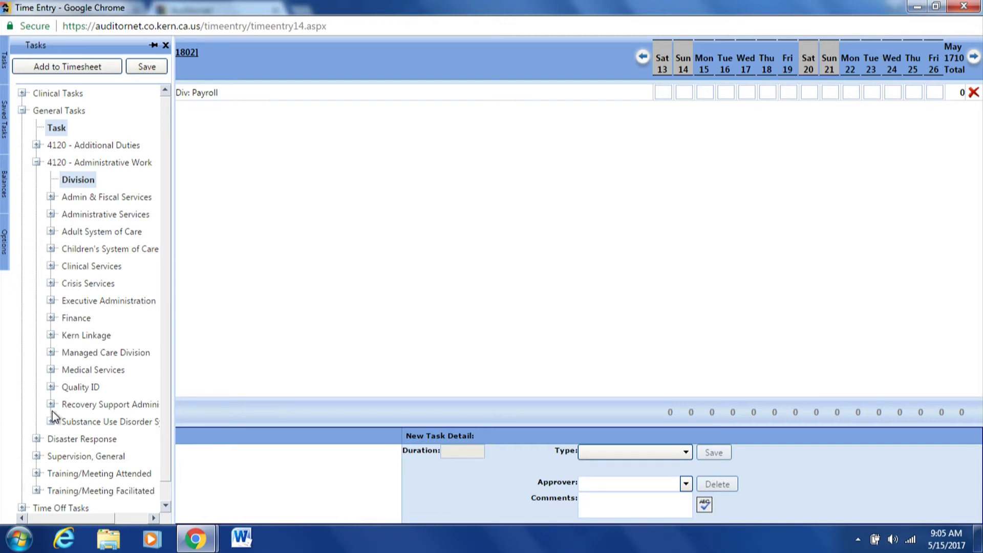
left_click(51, 317)
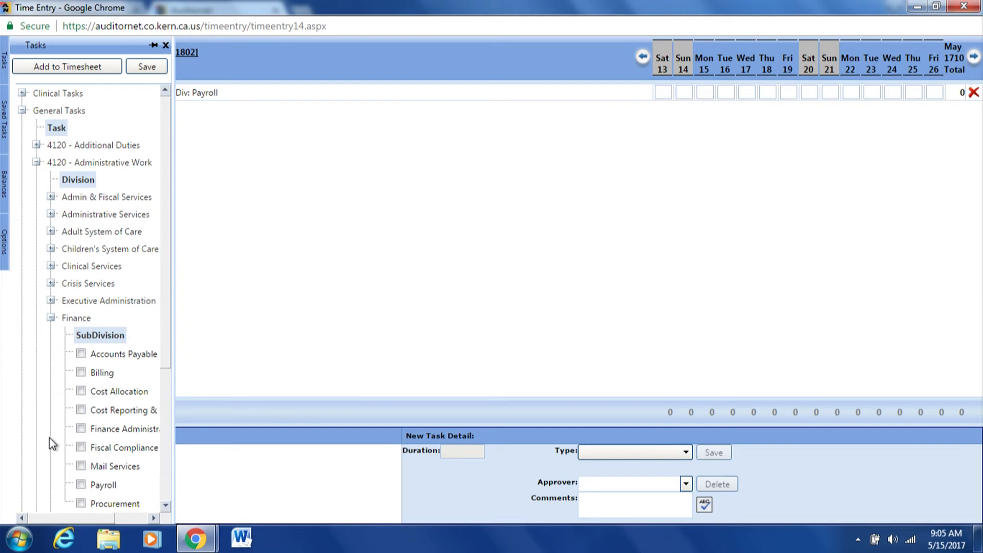
left_click(81, 484)
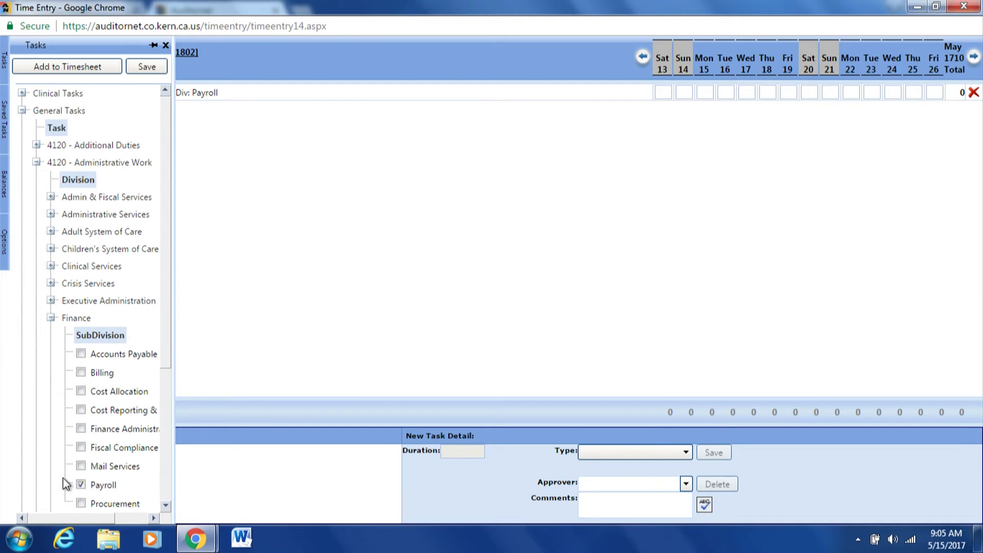
left_click(148, 68)
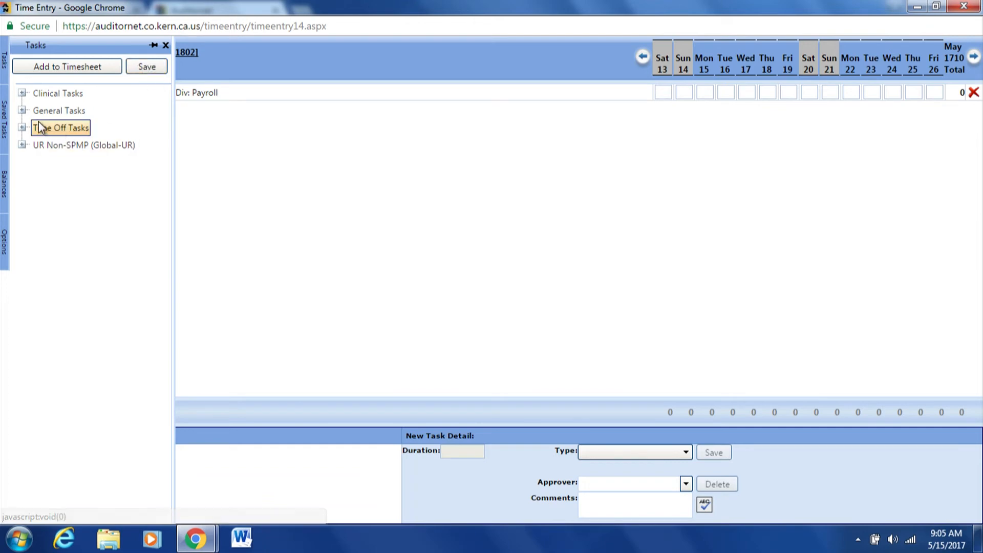
Step: Save the general task Supervision, General with the Finance division and Payroll subdivision as a saved task
left_click(22, 111)
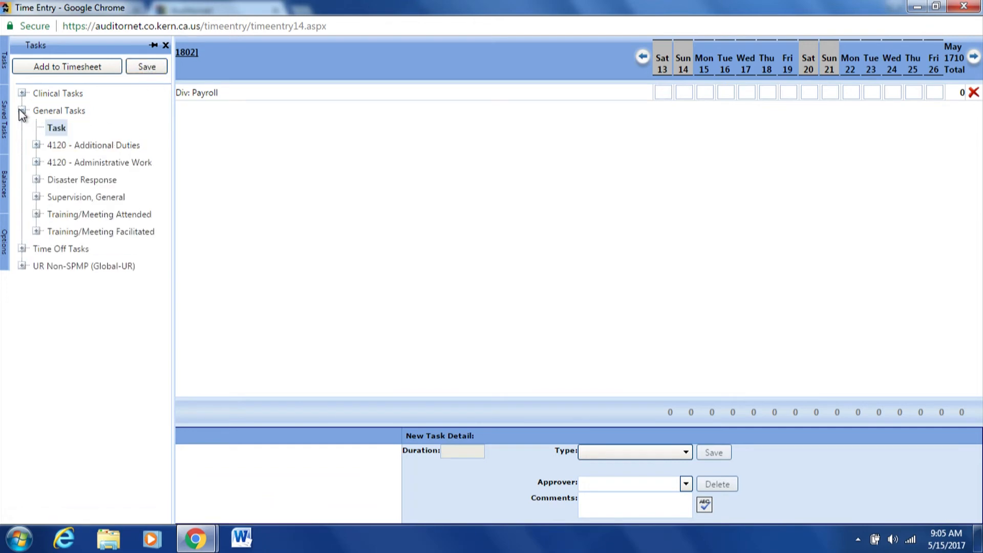
left_click(36, 197)
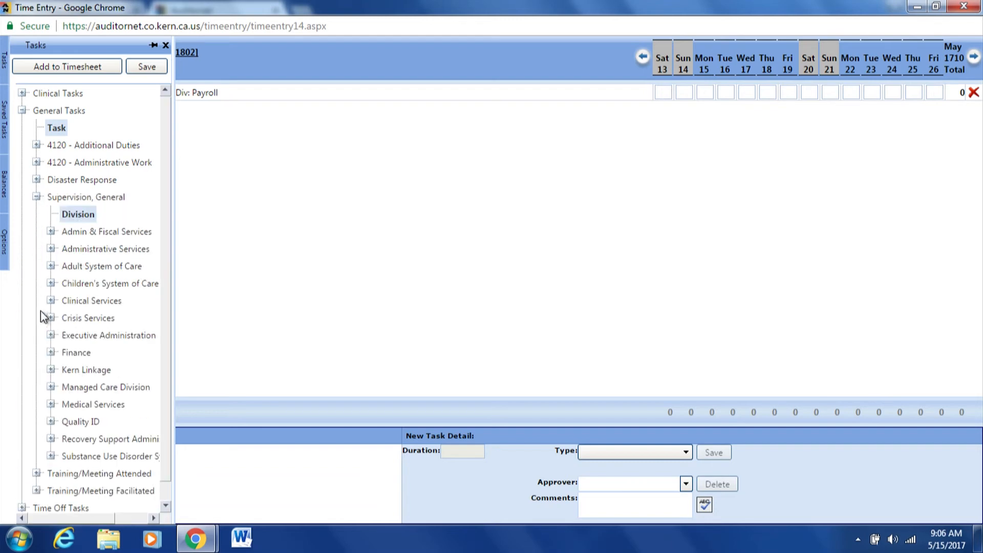
left_click(50, 352)
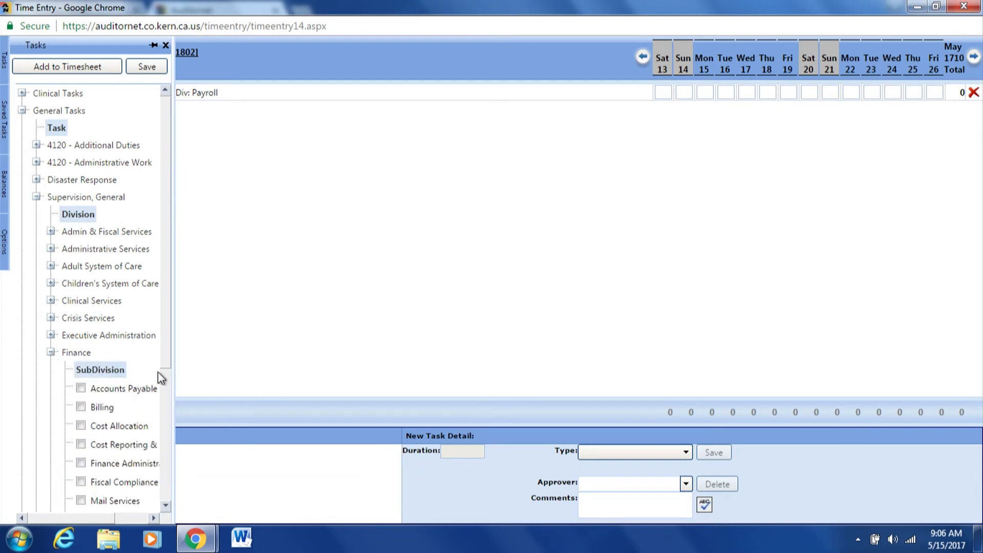
left_click_drag(161, 356, 170, 413)
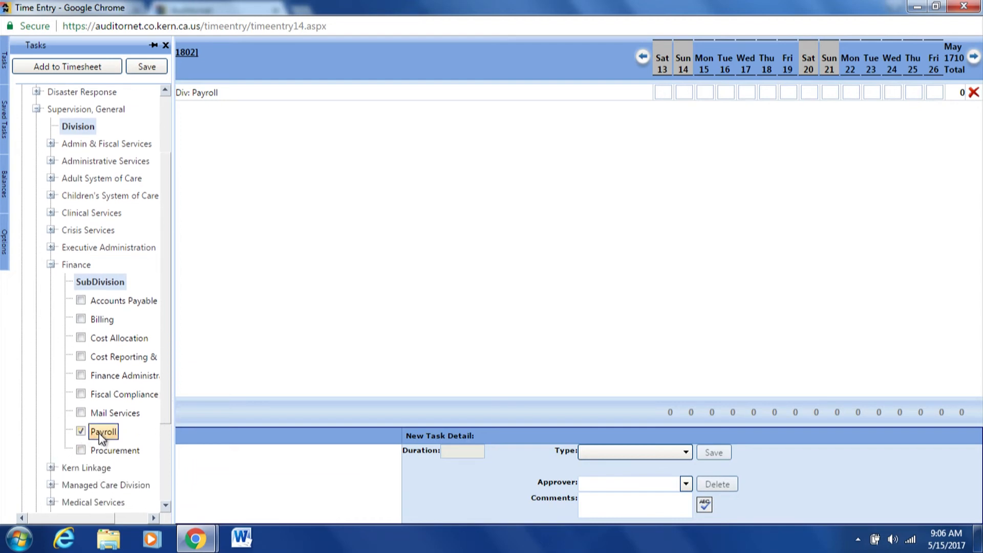
left_click(147, 68)
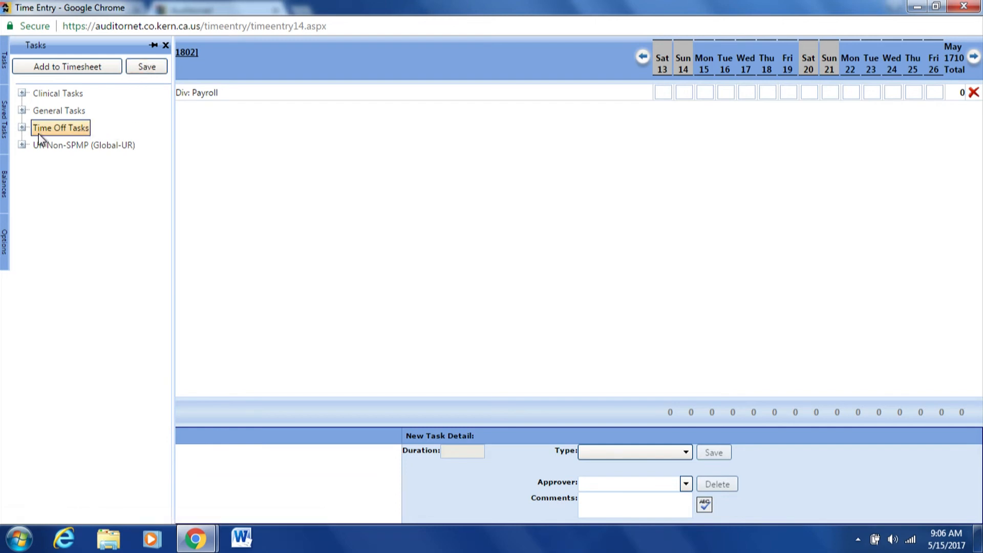
Step: Save the time off task Sick Leave with the Finance division and Payroll subdivision as a saved task
mouse_move(9, 70)
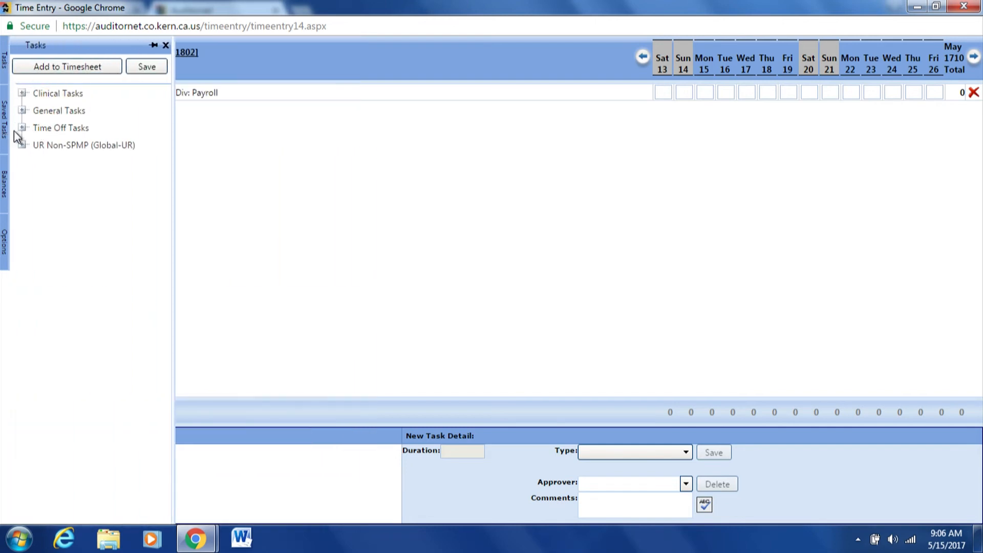
left_click(23, 128)
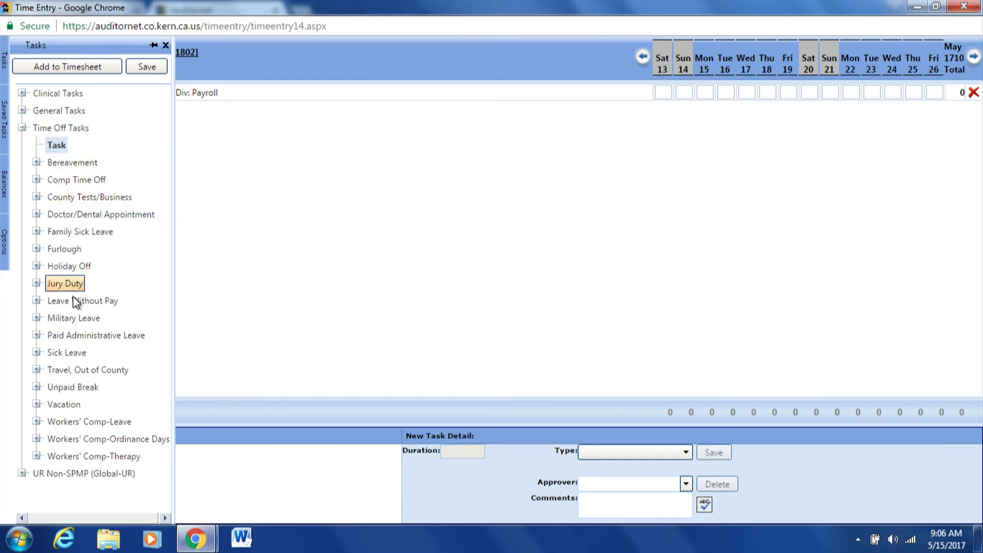
left_click(36, 353)
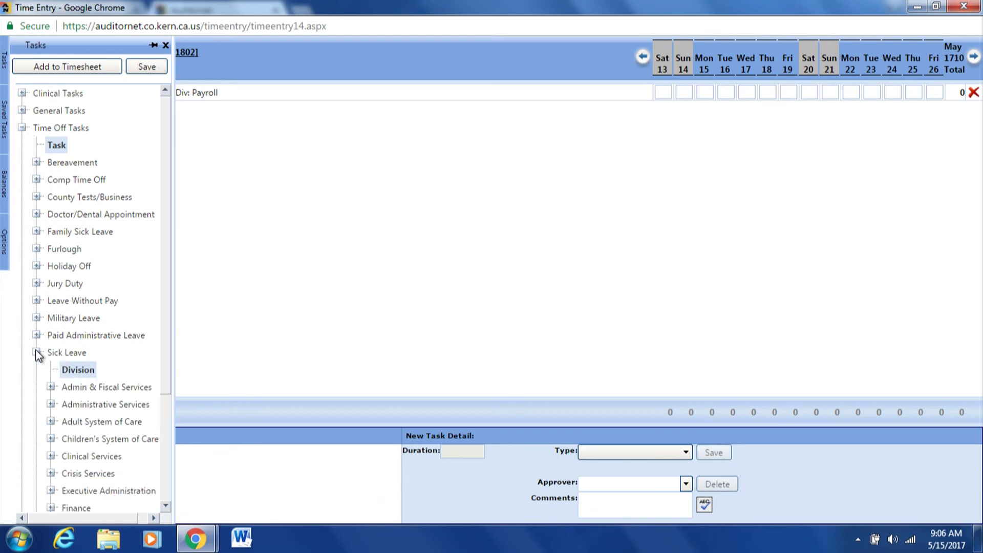
left_click(51, 507)
left_click_drag(166, 288, 175, 402)
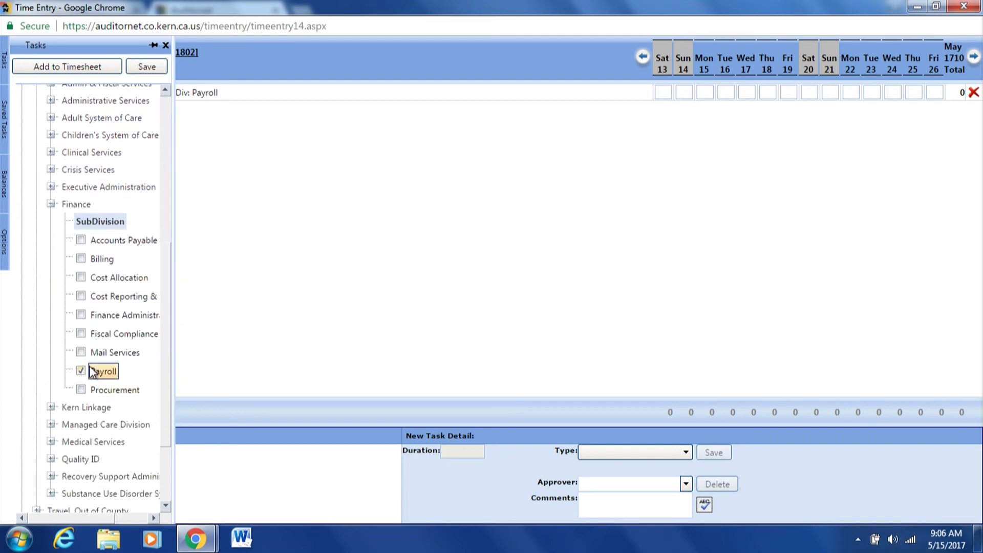
left_click(147, 66)
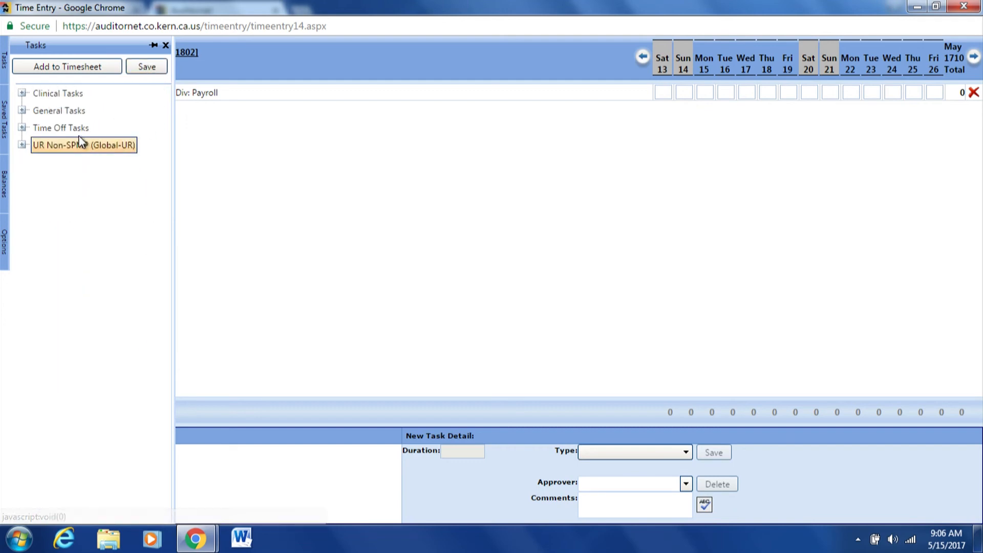
Step: Save the time off task Vacation with the Finance division and Payroll subdivision as a saved task
left_click(22, 128)
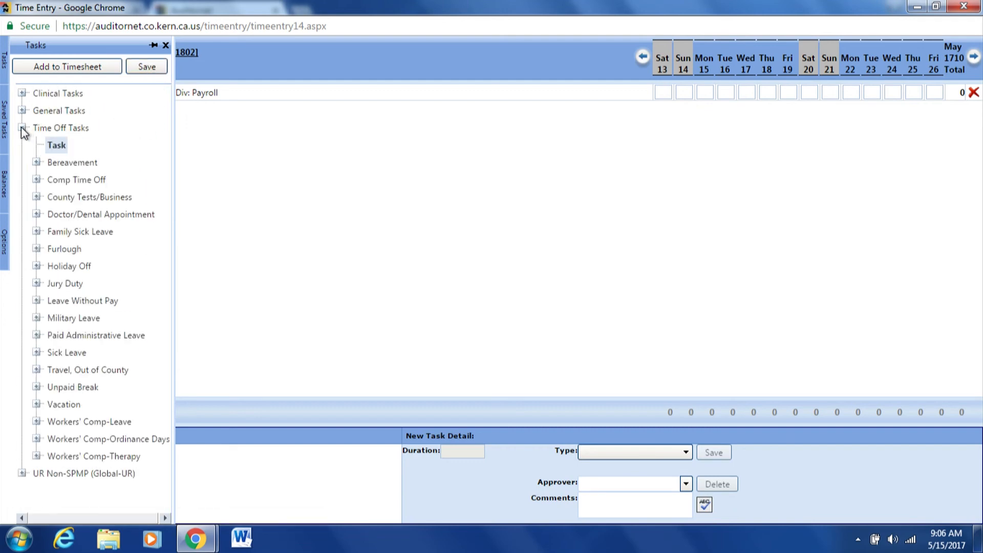
left_click(37, 405)
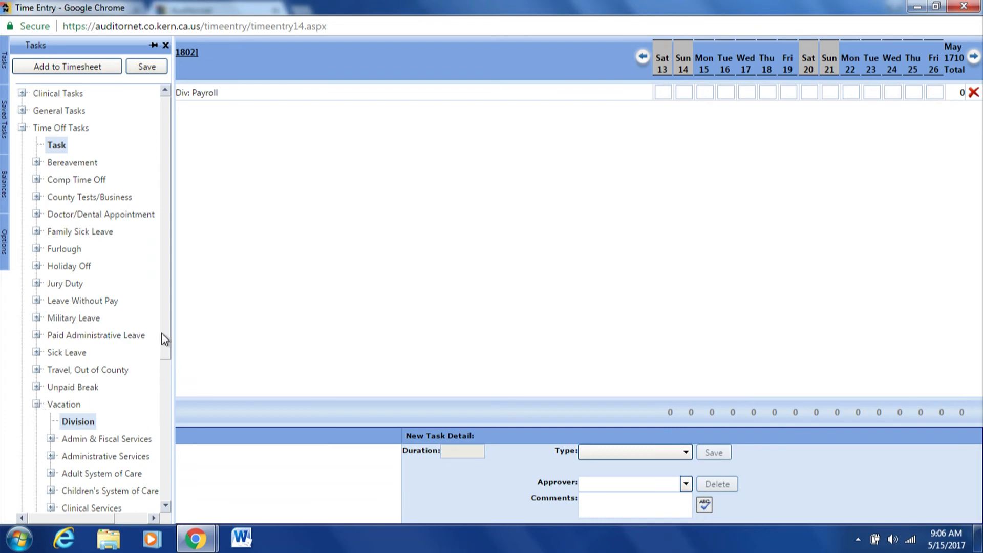
left_click_drag(170, 338, 160, 446)
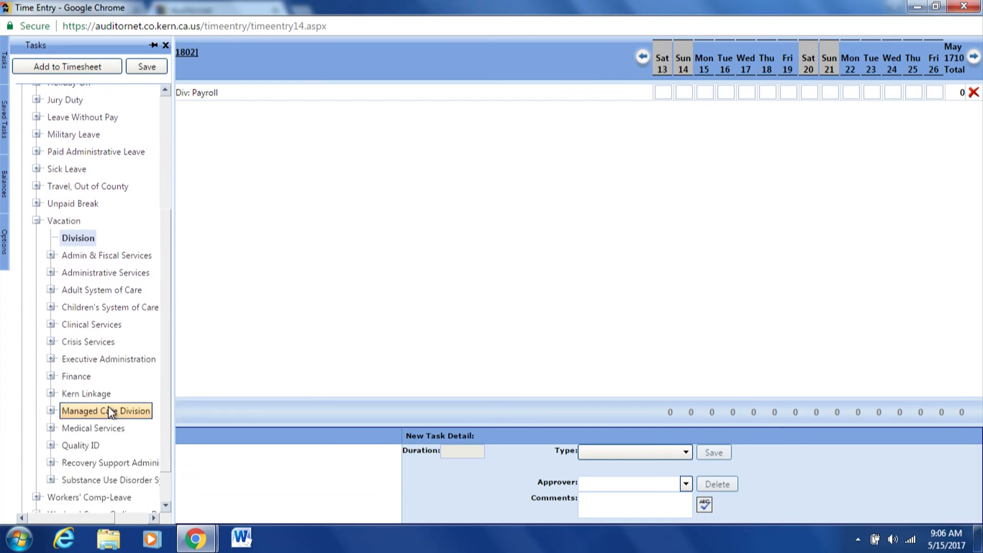
left_click(51, 376)
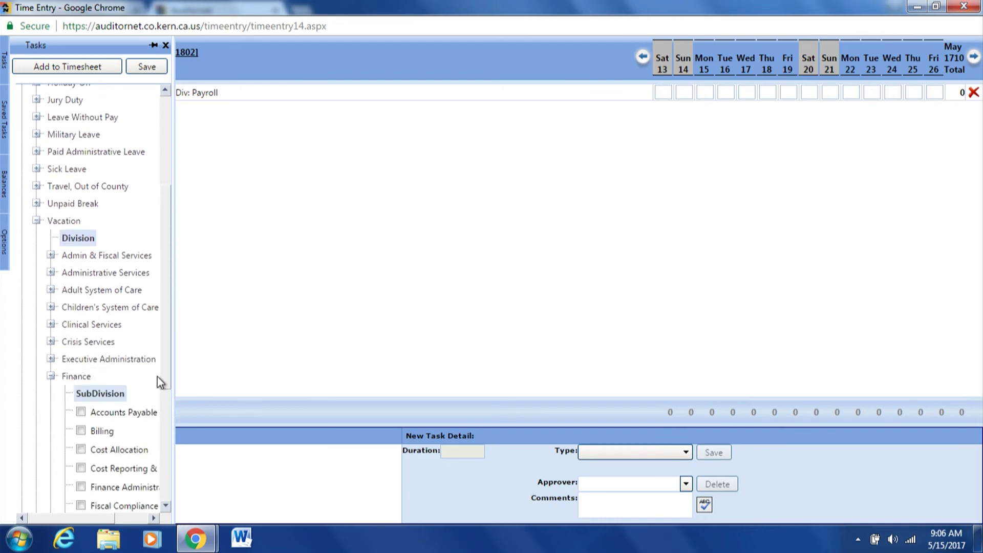
left_click_drag(165, 356, 121, 417)
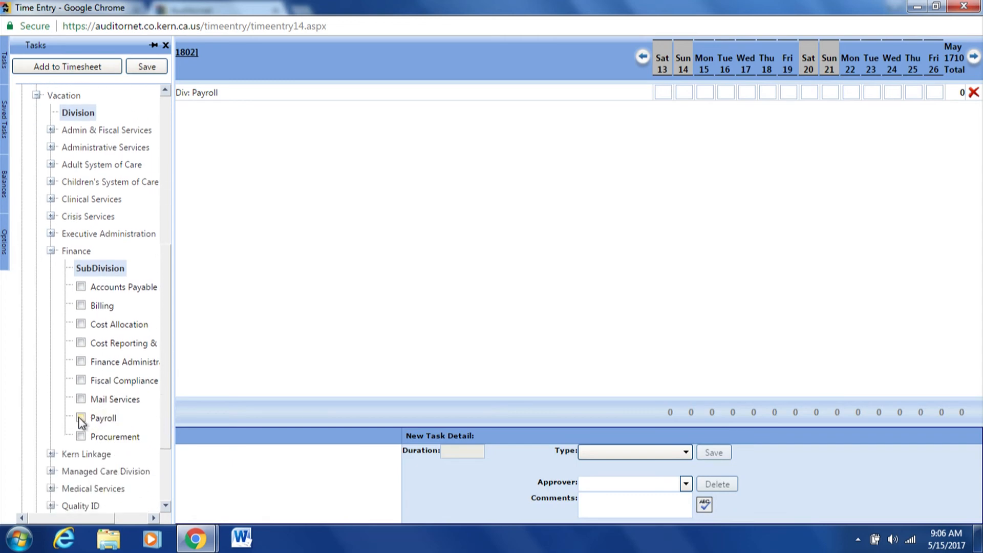
left_click(150, 65)
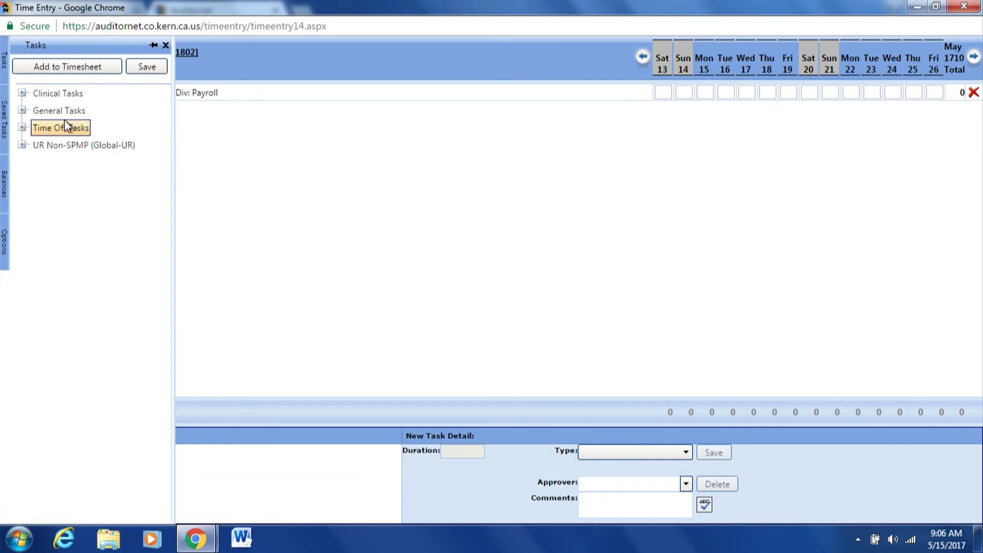
Step: Add the saved tasks 4120 - Administrative Work, Sick Leave, Supervision, General and Vacation to the timesheet, then close the saved tasks list
left_click(5, 118)
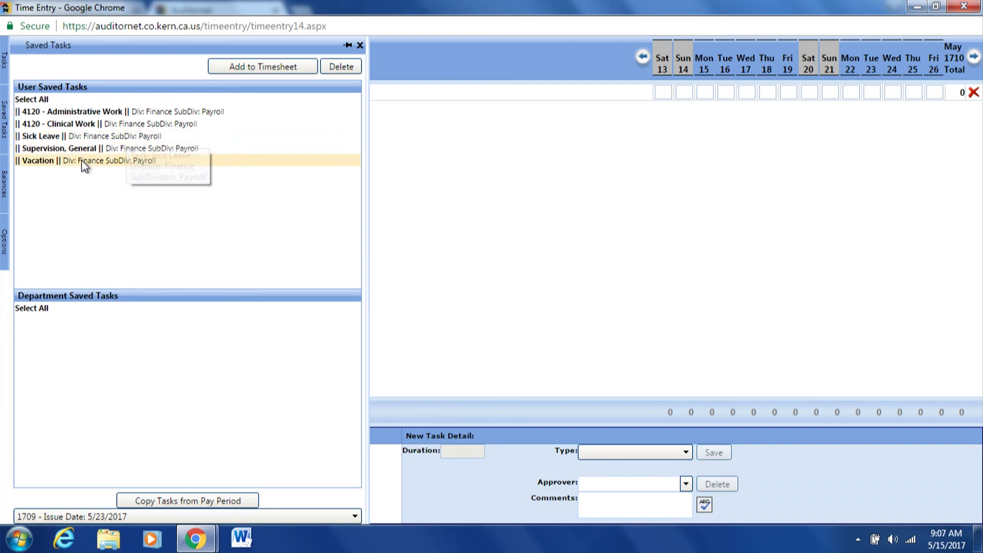
left_click(90, 112)
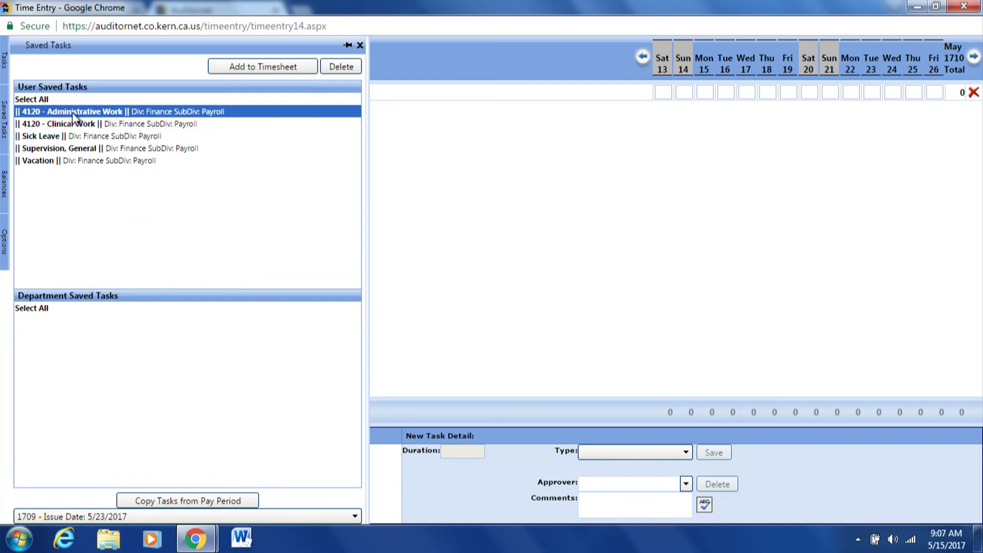
left_click(57, 137)
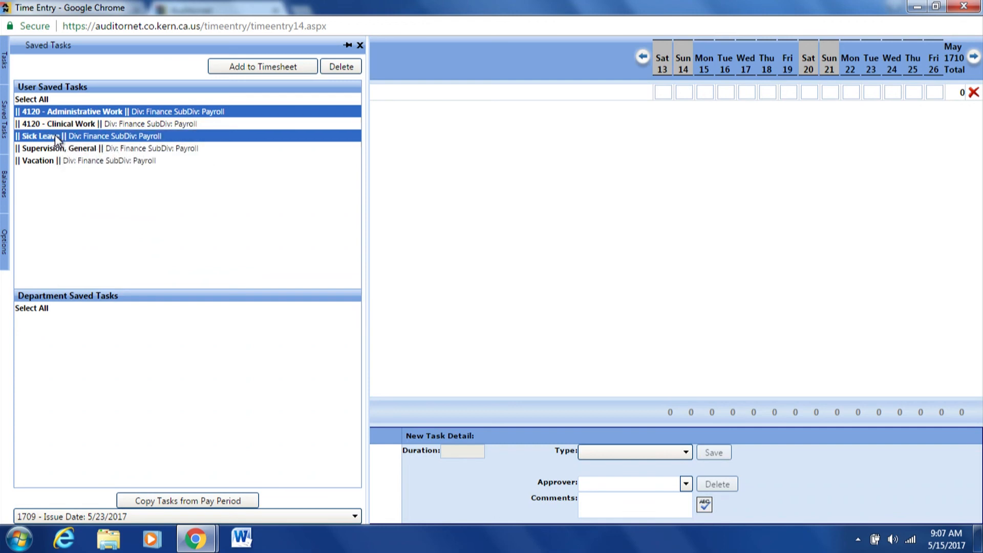
left_click(56, 148)
left_click(48, 162)
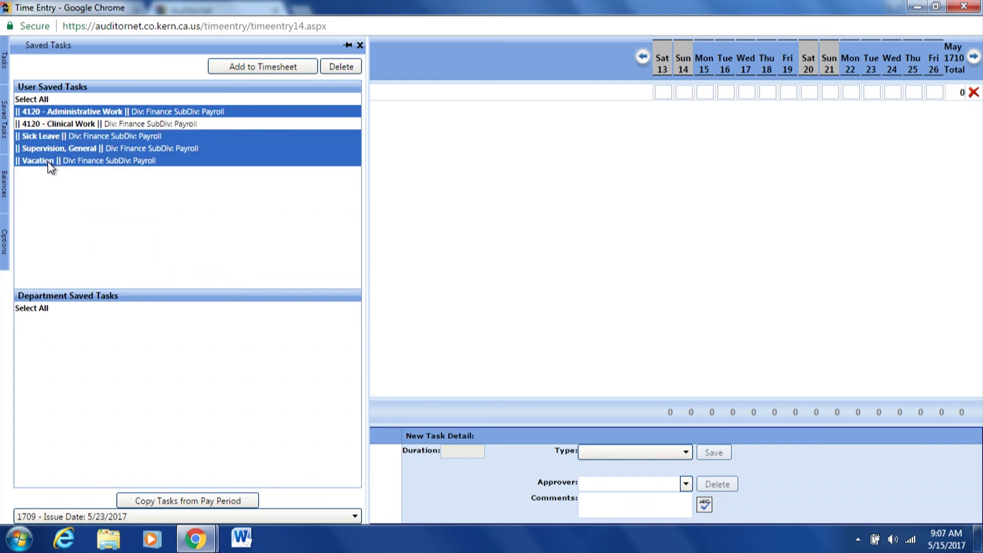
left_click(248, 67)
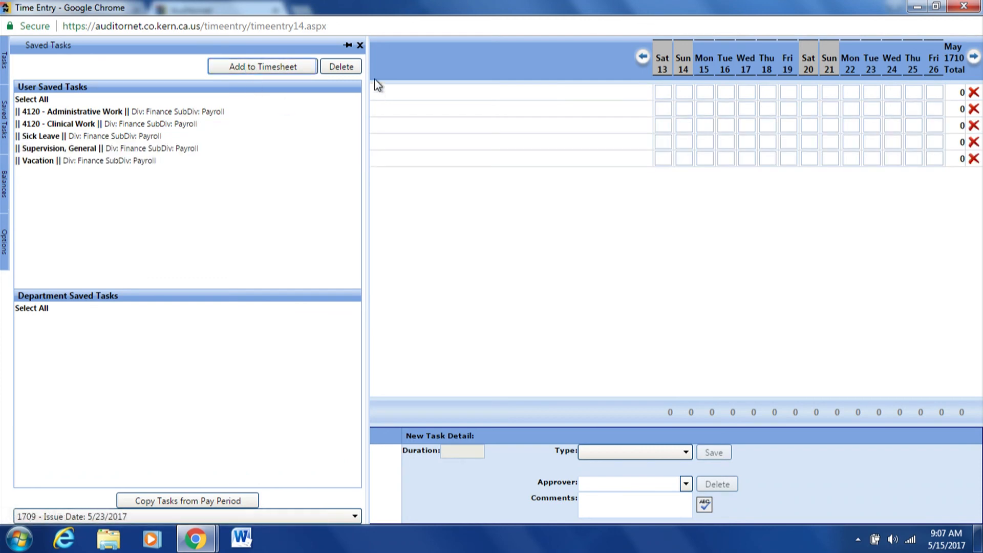
left_click(361, 46)
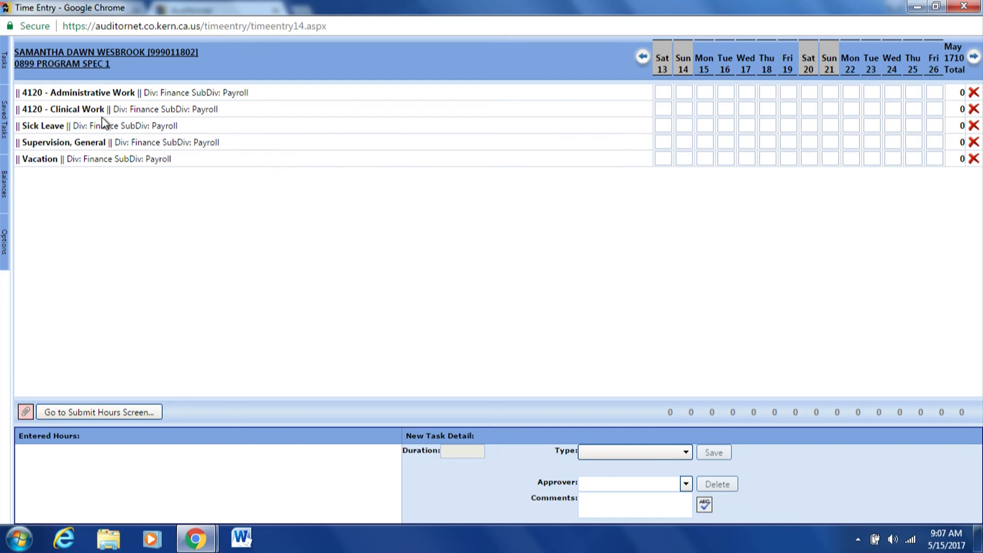
Step: Reopen the list of saved tasks
mouse_move(5, 132)
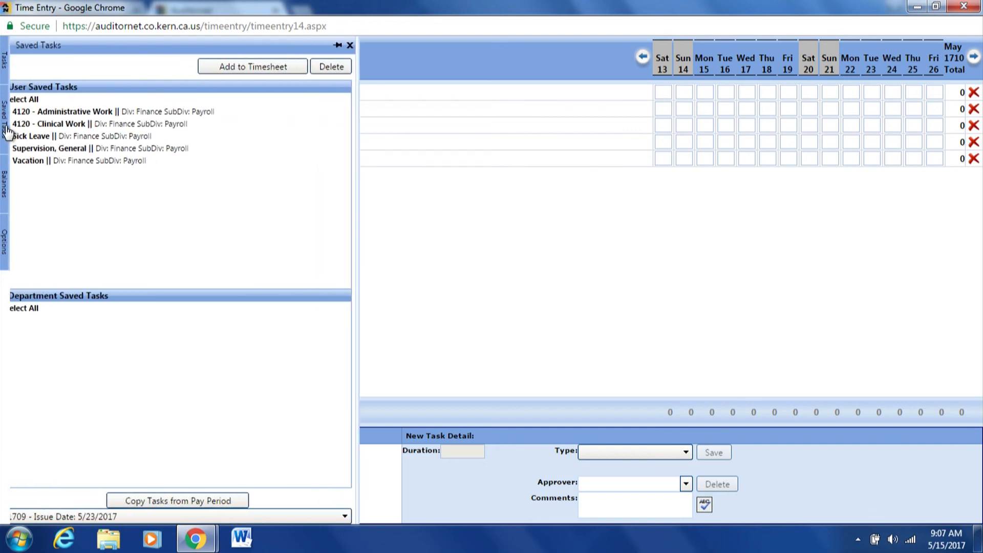